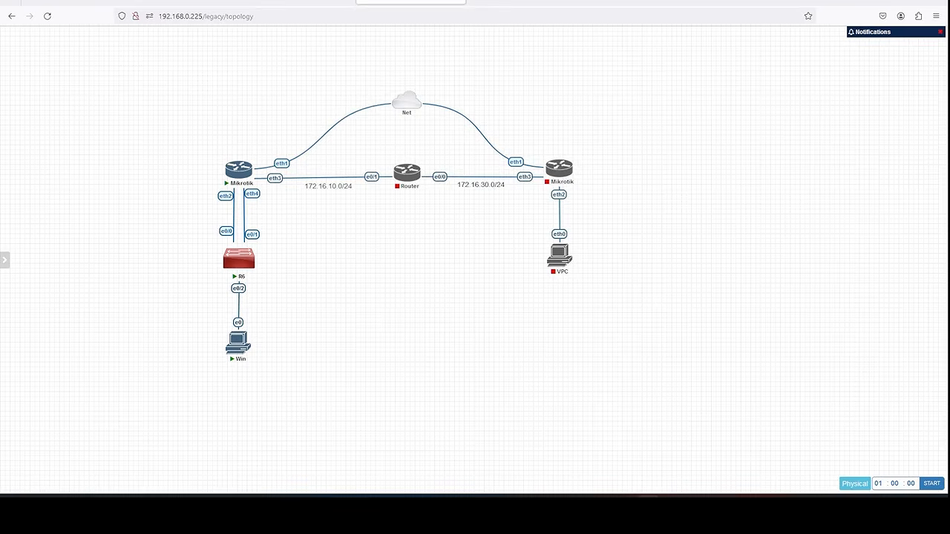
Arrange the Windows client's command prompt, the R6 switch console and the WinBox window side by side over the topology.
drag(245, 109, 651, 1)
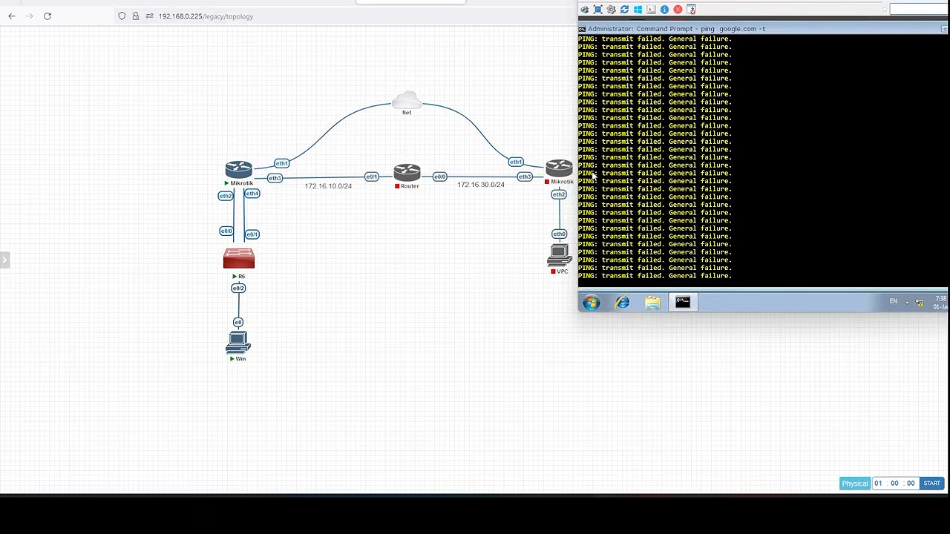
key(alt+Tab)
drag(151, 222, 721, 253)
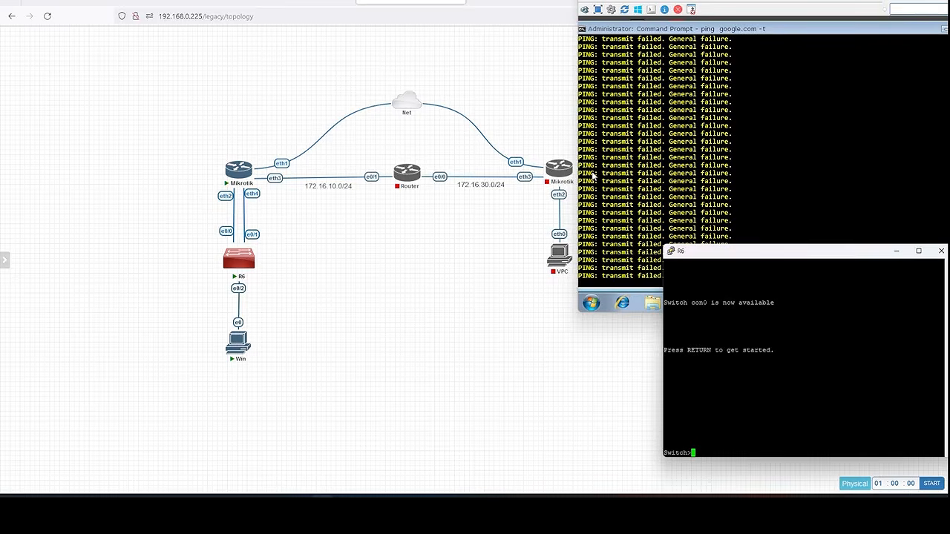
drag(0, 18, 54, 3)
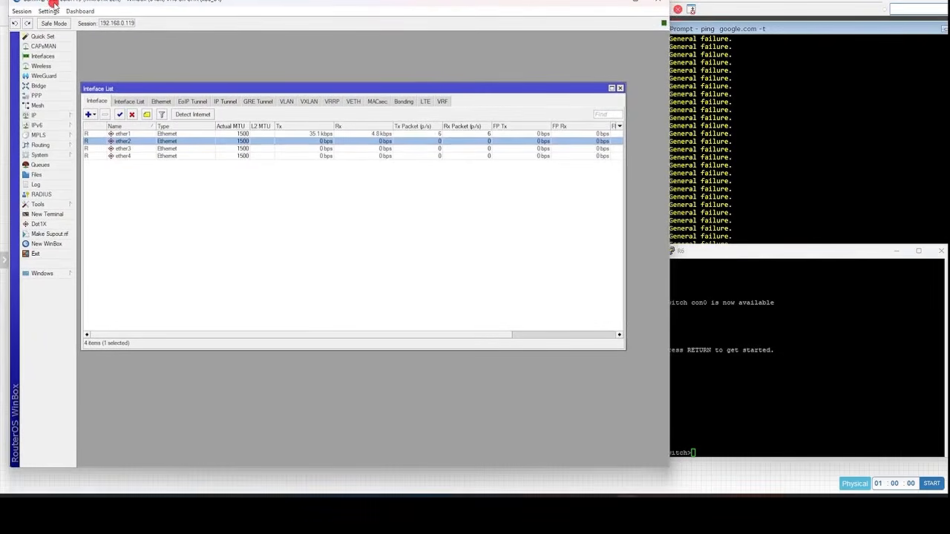
mouse_move(53, 4)
mouse_down()
mouse_move(334, 5)
mouse_move(62, 4)
mouse_up()
Rename the ether2 interface as "ether2 - PO1" and save it.
double_click(131, 141)
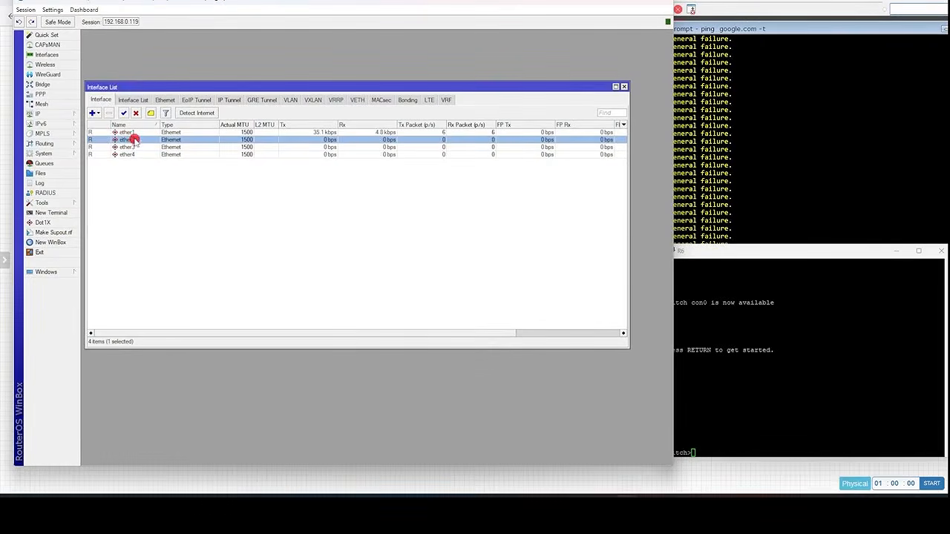
click(413, 174)
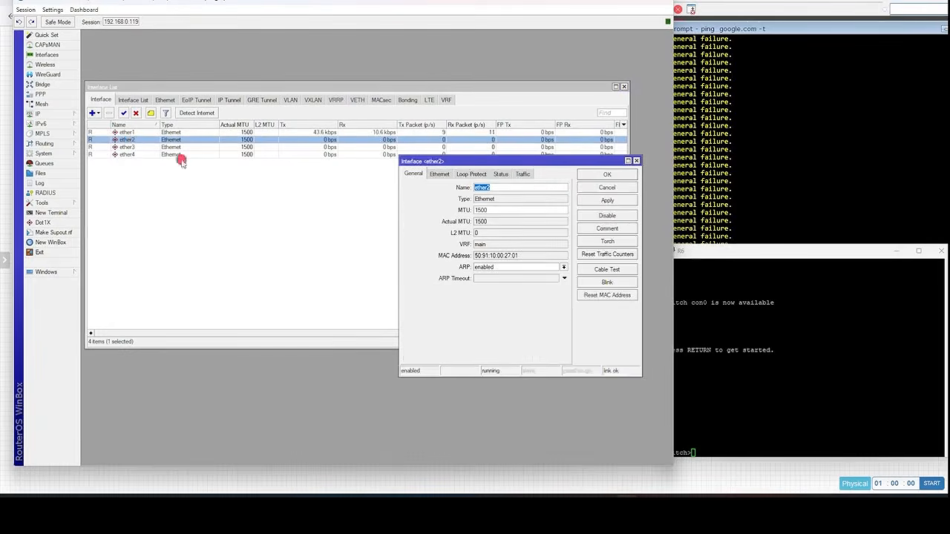
click(503, 187)
text(- Bond 1)
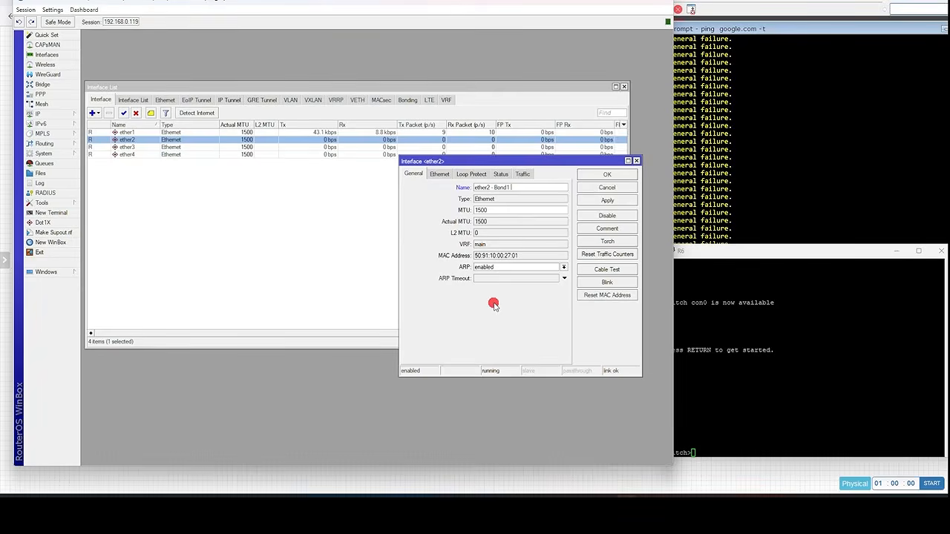
key(BackSpace)
key(BackSpace)
key(BackSpace)
key(BackSpace)
text(PO)
click(608, 202)
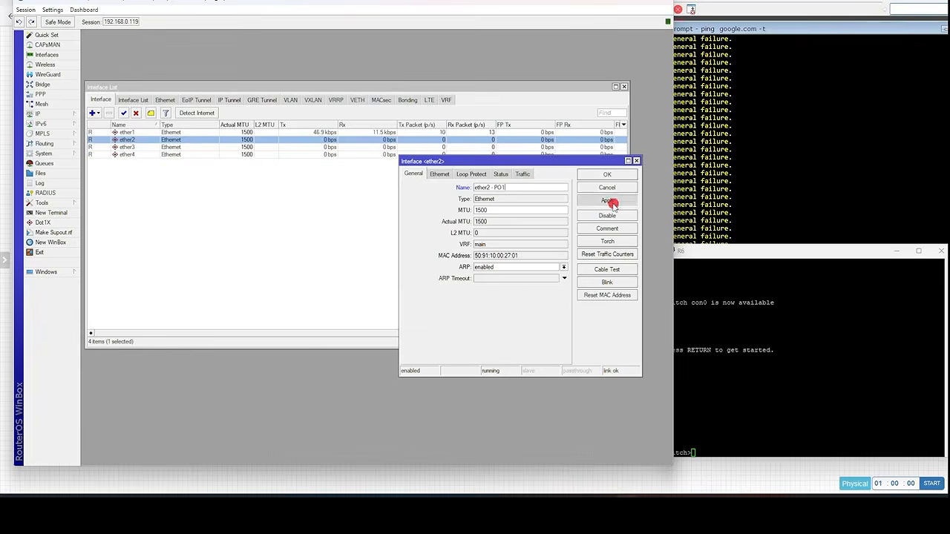
click(607, 176)
double_click(144, 154)
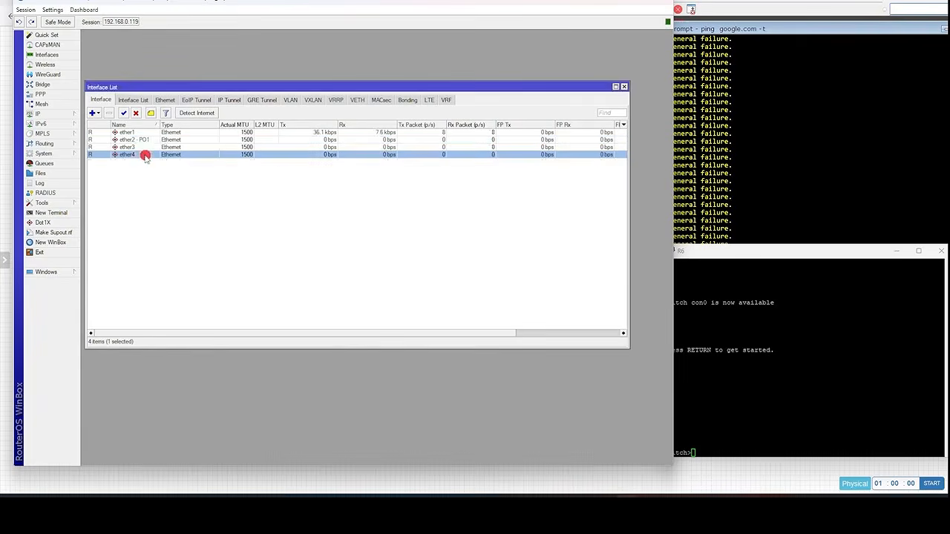
click(493, 188)
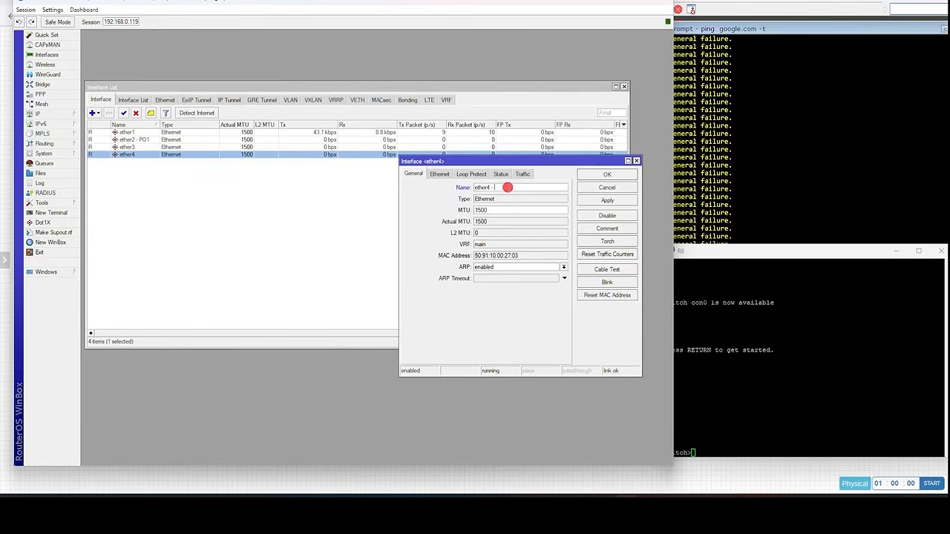
click(591, 187)
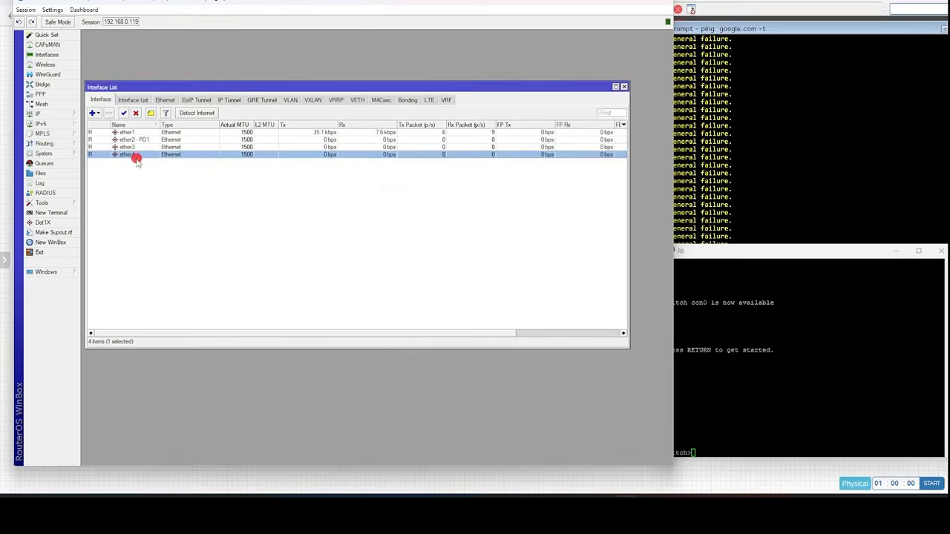
Rename the ether4 interface as "ether4 - PO1" and save it.
double_click(139, 154)
click(537, 189)
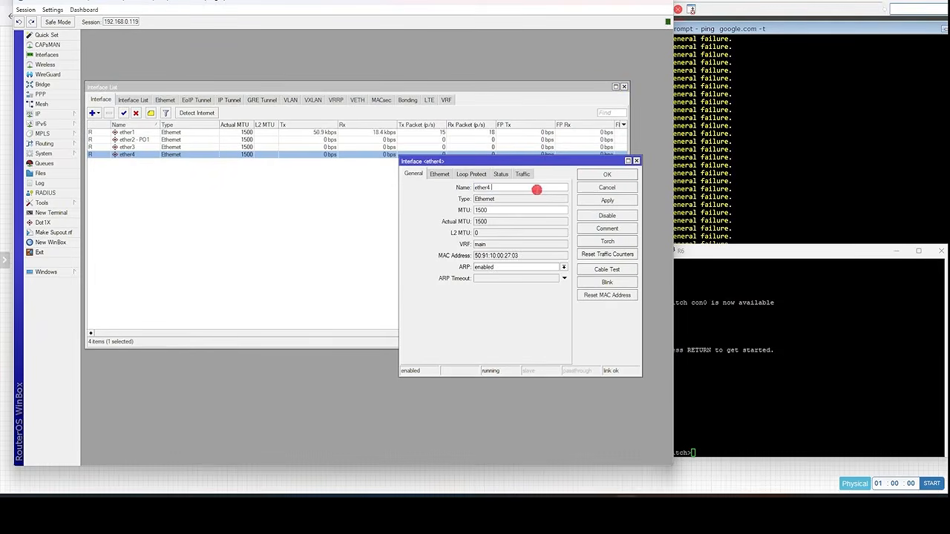
text(- PO1)
click(609, 201)
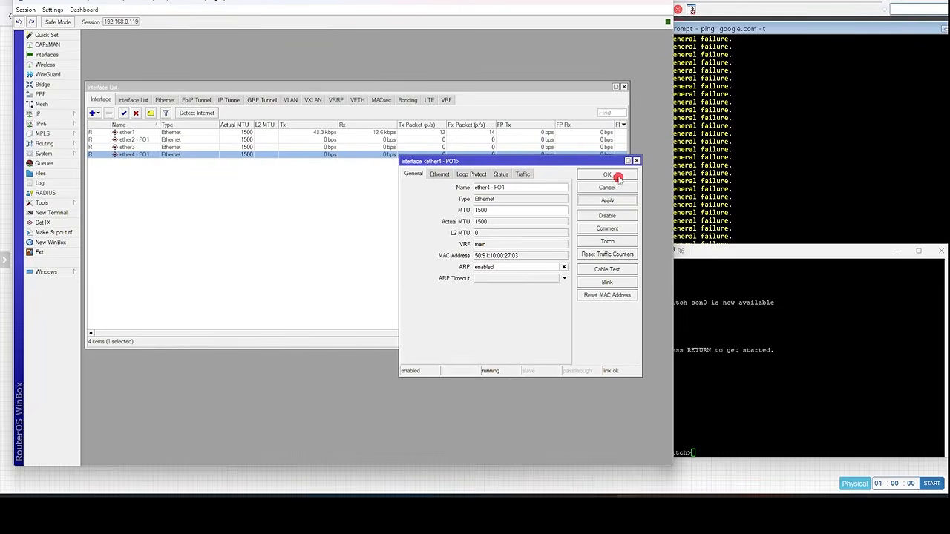
click(608, 176)
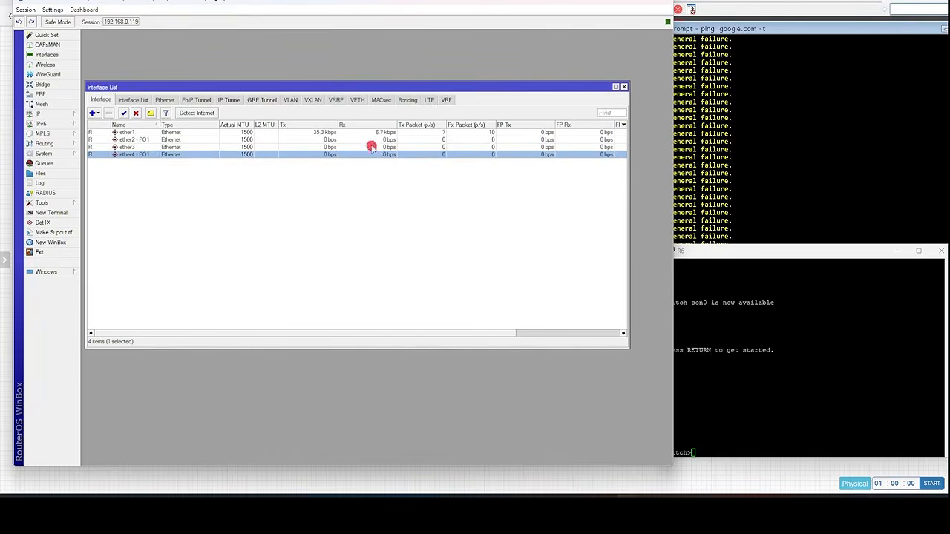
Start a new bonding interface with "ether2 - PO1" and "ether4 - PO1" as its slaves.
click(407, 100)
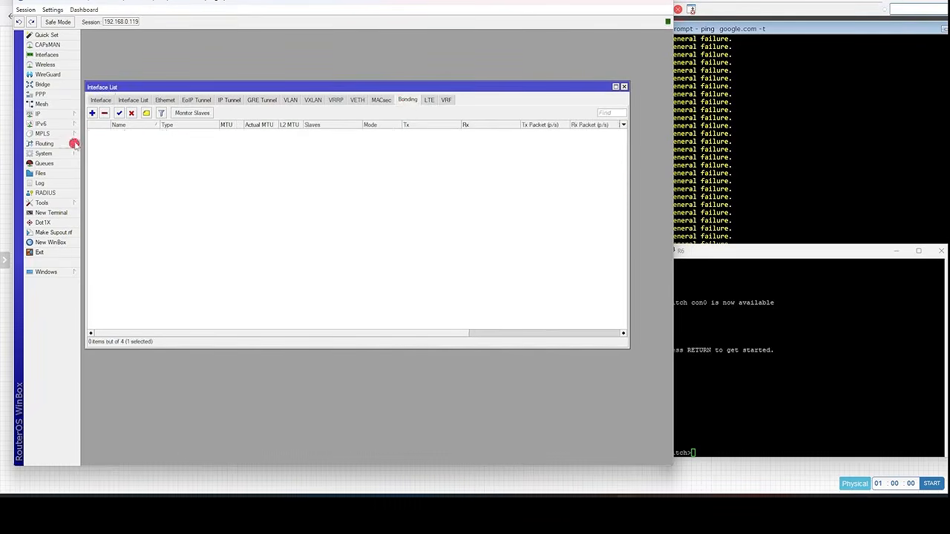
click(94, 115)
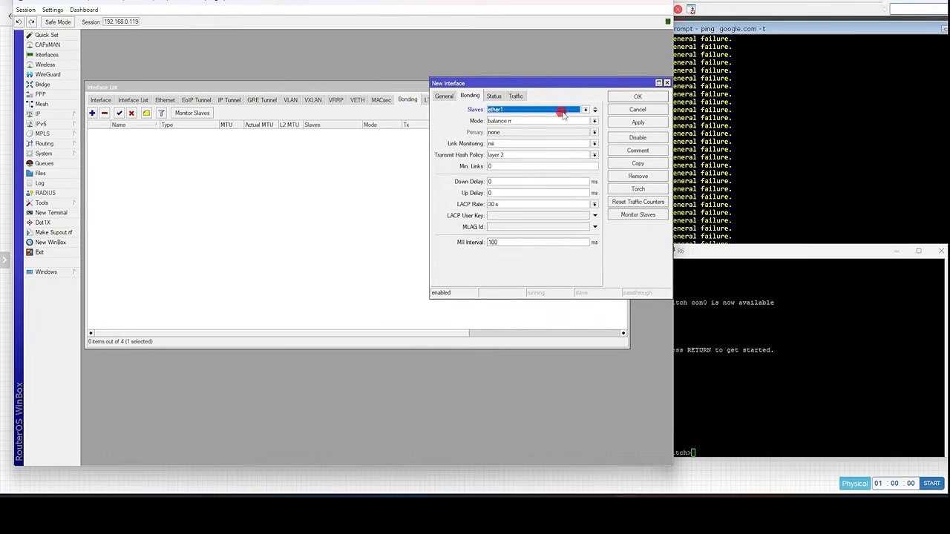
drag(538, 86, 395, 121)
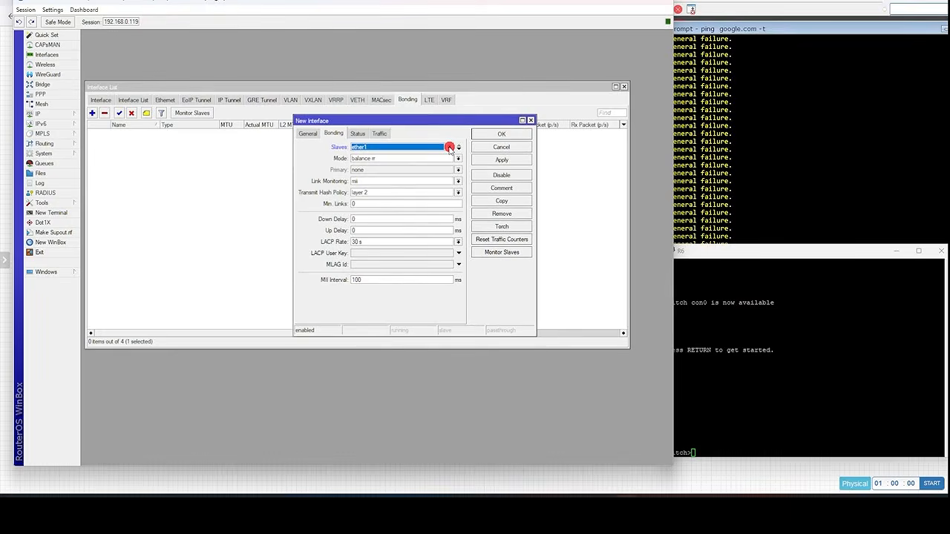
click(449, 148)
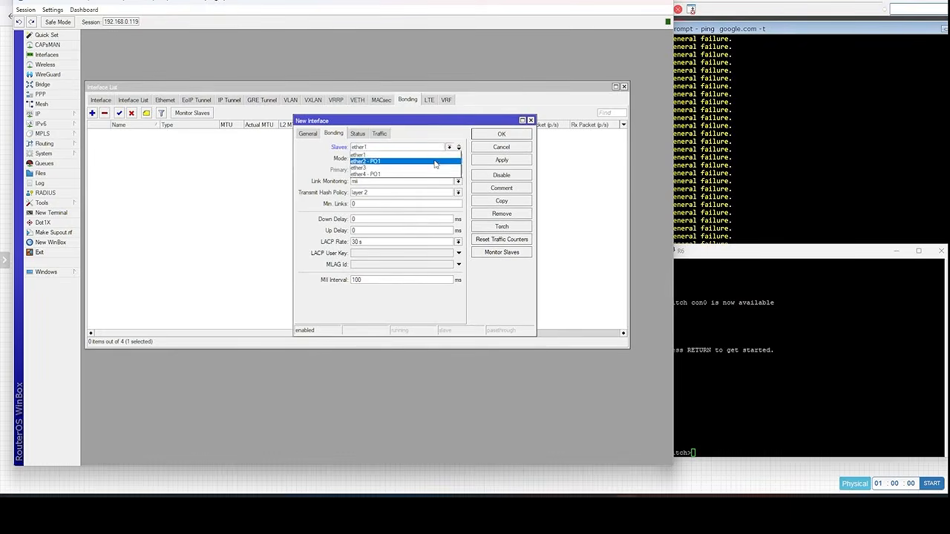
click(435, 164)
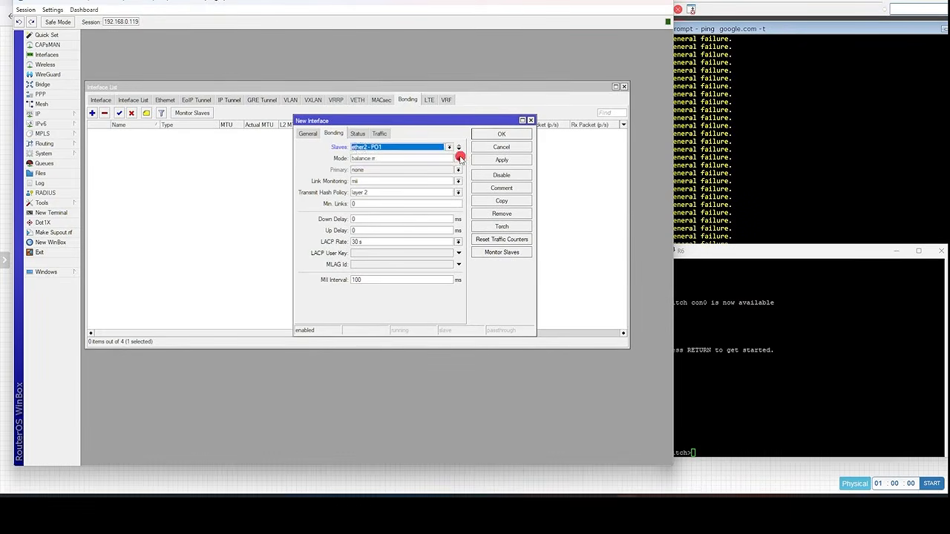
click(458, 148)
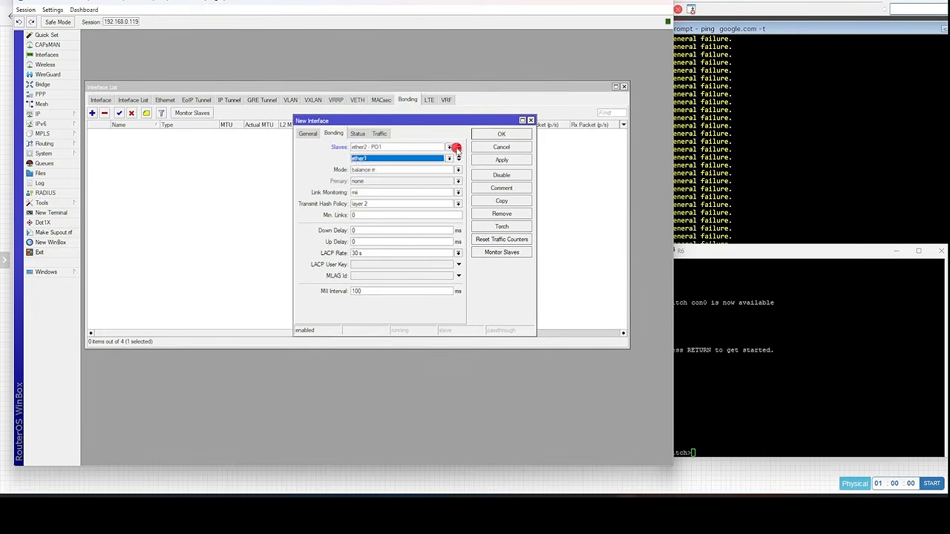
click(437, 159)
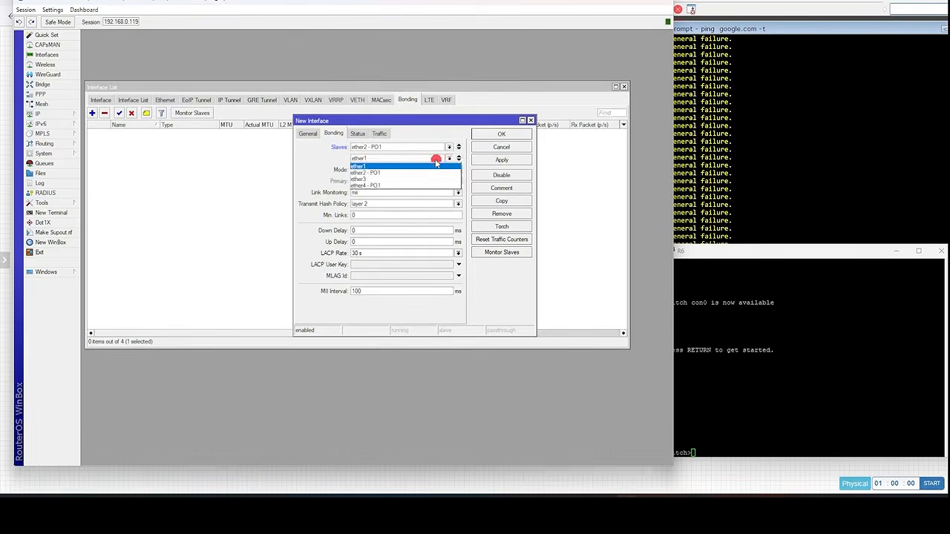
click(426, 191)
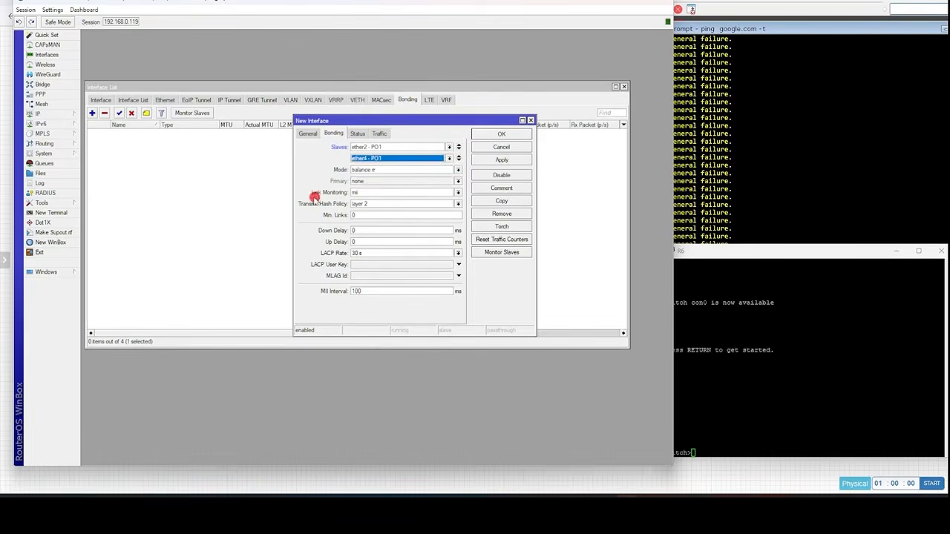
Set the new bond's mode to 802.3ad and save the interface.
click(458, 170)
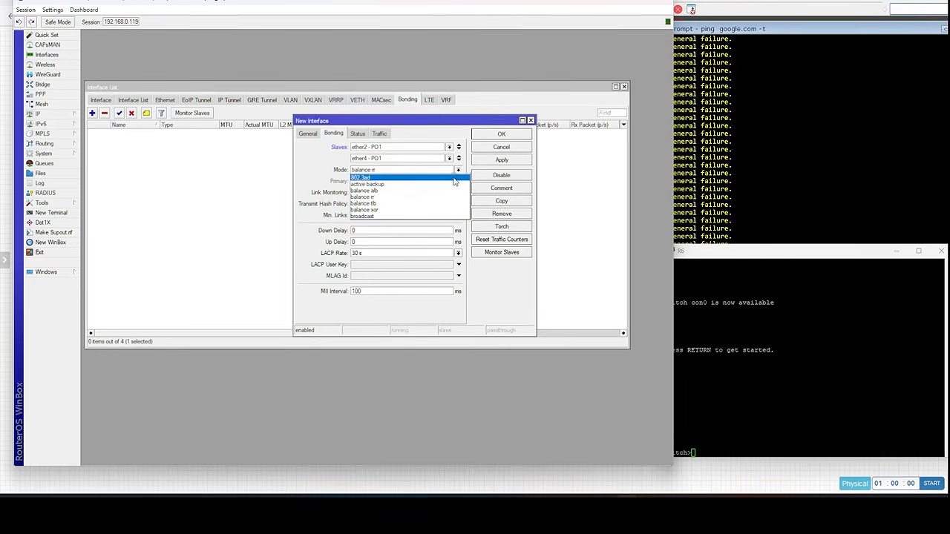
click(454, 180)
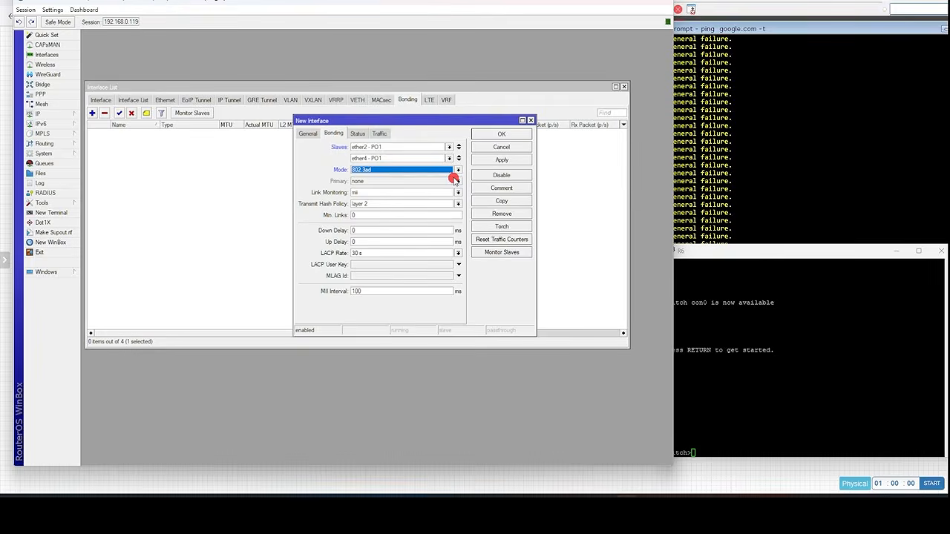
click(501, 160)
click(502, 135)
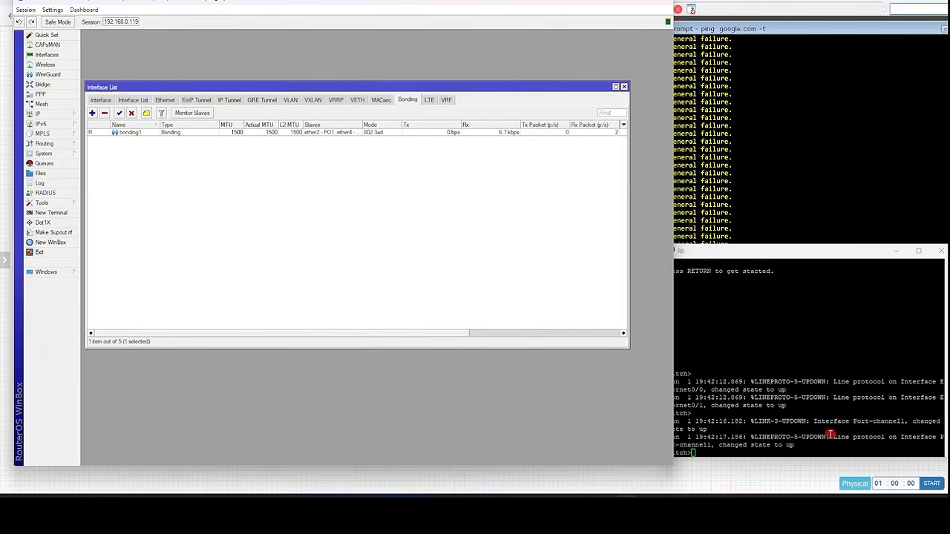
Place the client's ping window beside WinBox, and assign the 192.168.10.1/24 address to the bonding1 interface.
click(768, 6)
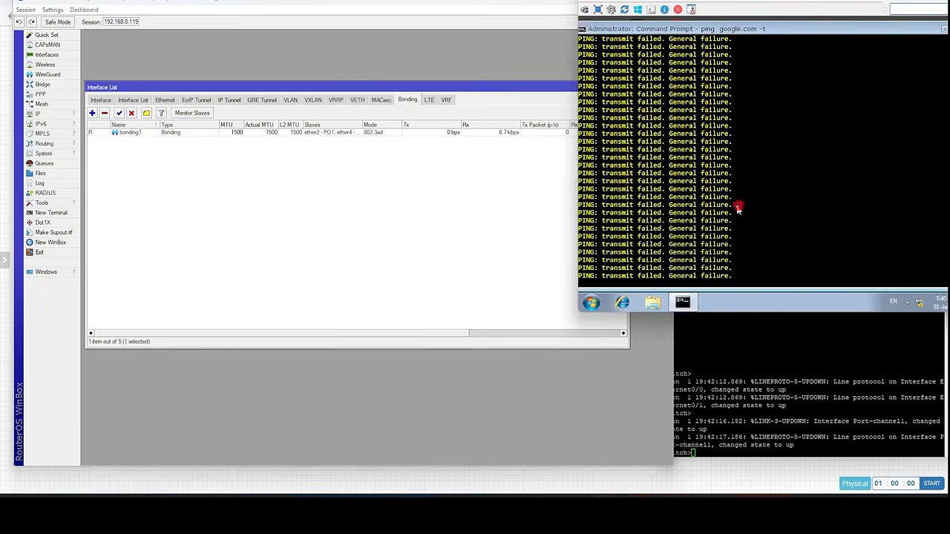
drag(649, 19, 725, 18)
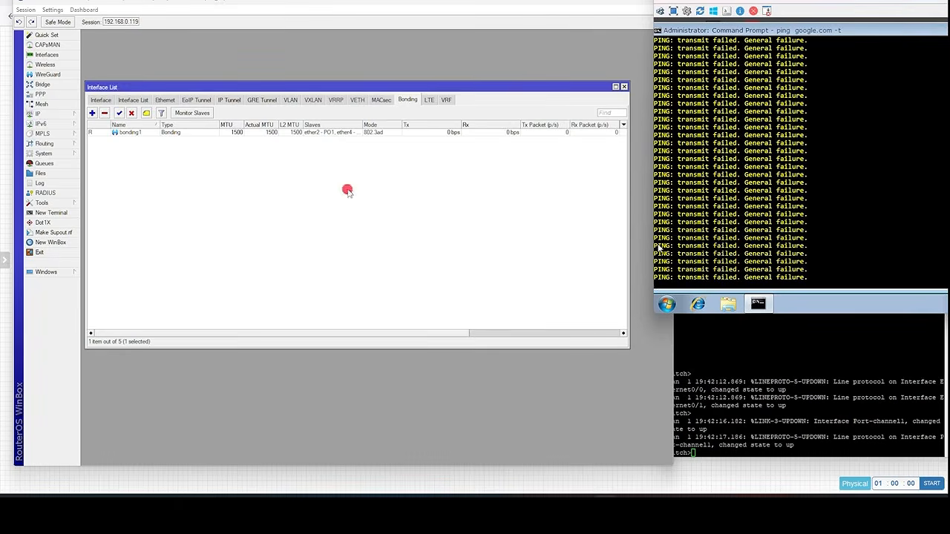
click(64, 115)
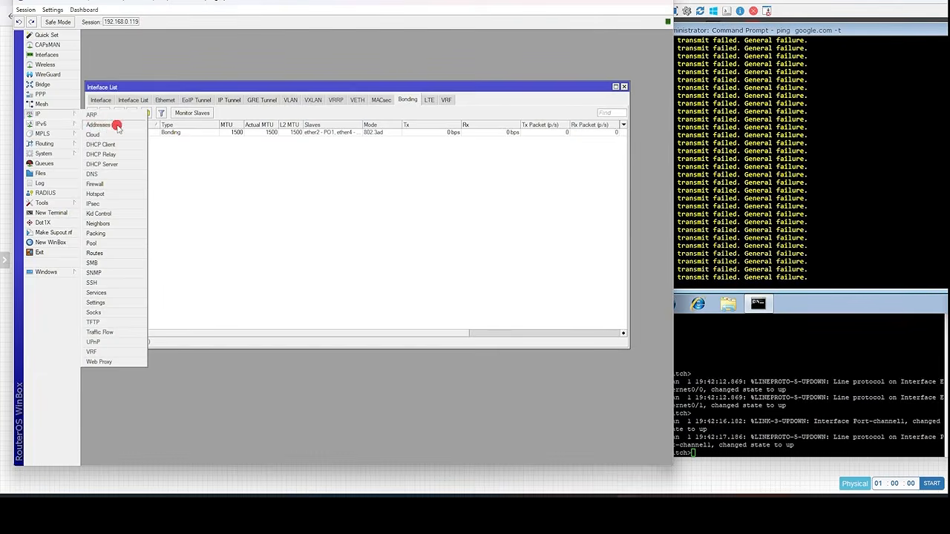
click(116, 126)
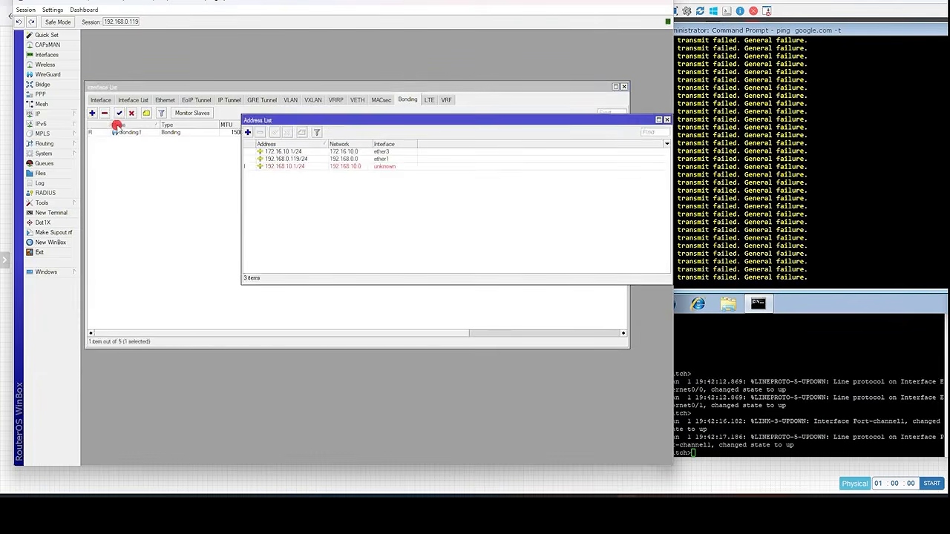
click(320, 167)
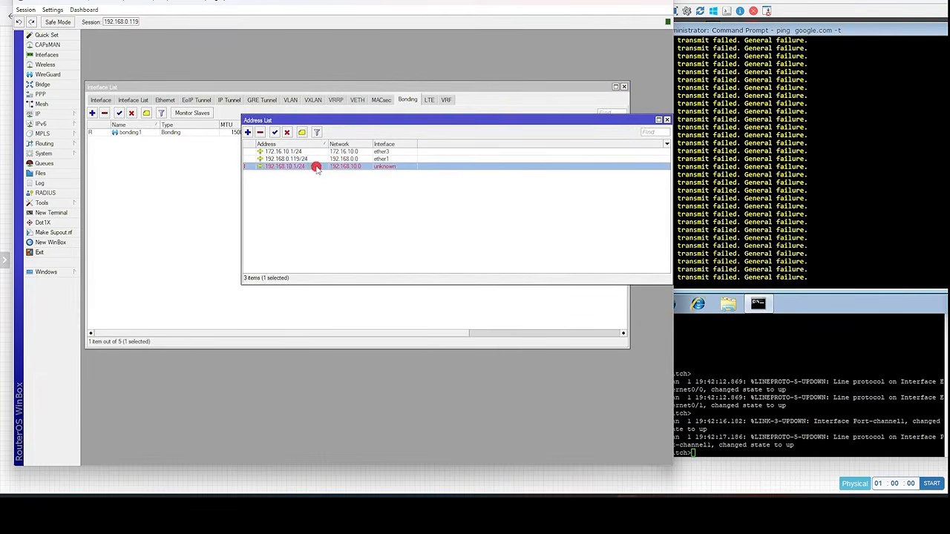
double_click(316, 167)
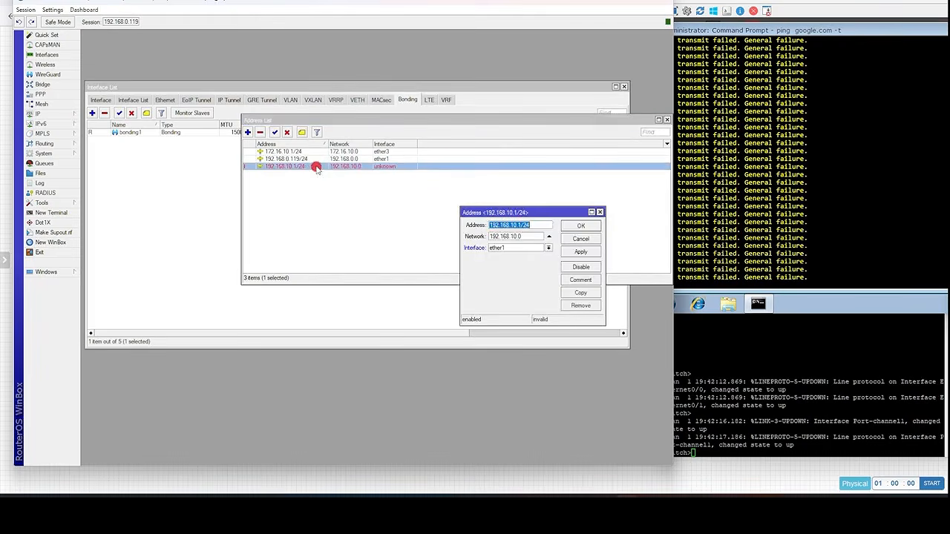
click(550, 248)
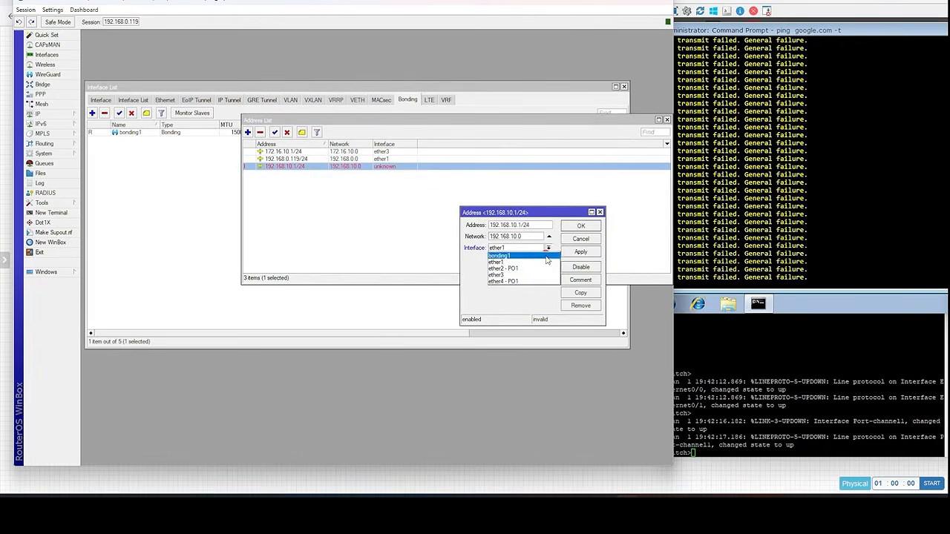
click(512, 256)
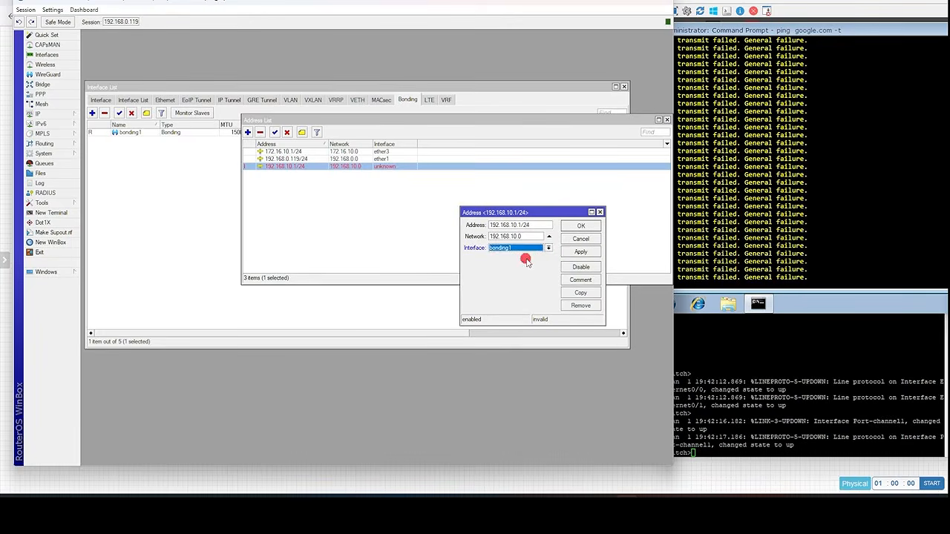
click(575, 253)
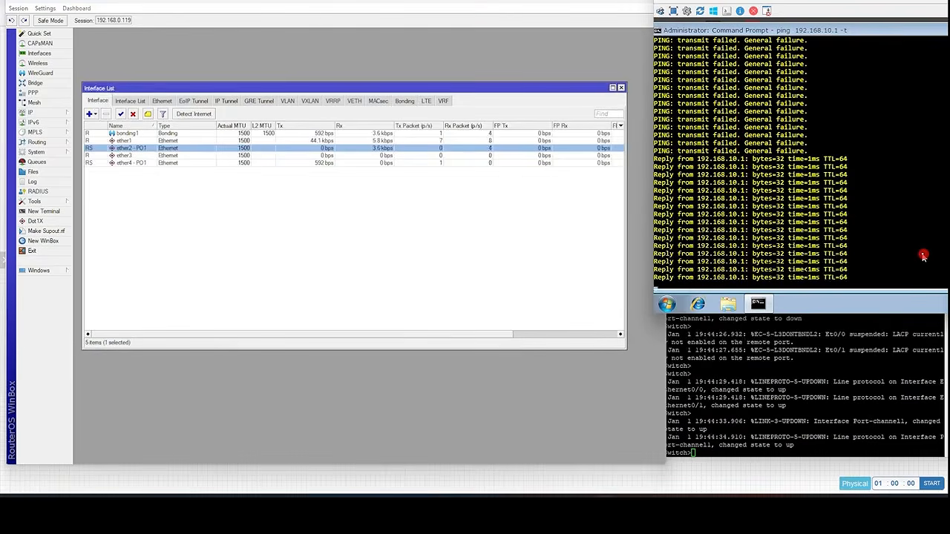
Stop the running ping in the Windows client's command prompt and test internet connectivity with "ping google.com -t".
key(ctrl+c)
key(Up)
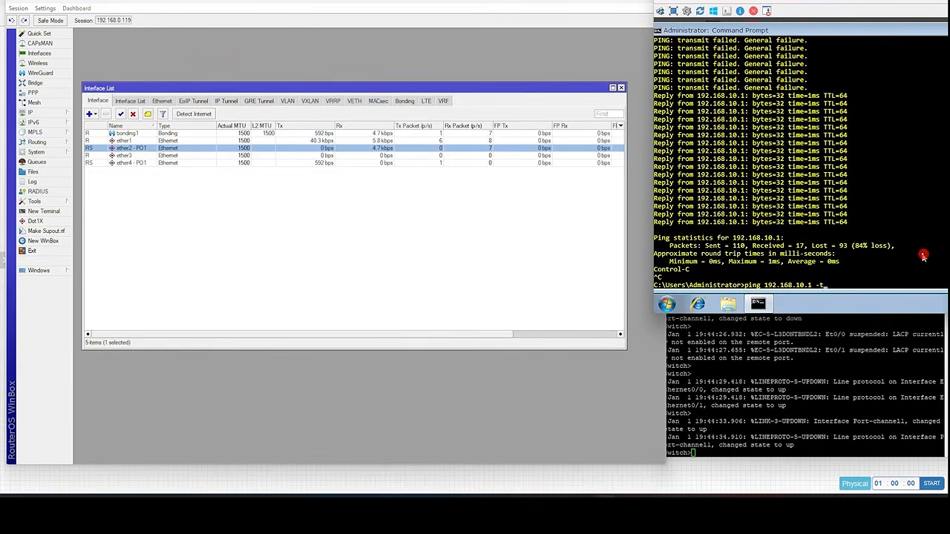
key(Up)
key(Down)
key(Up)
key(Return)
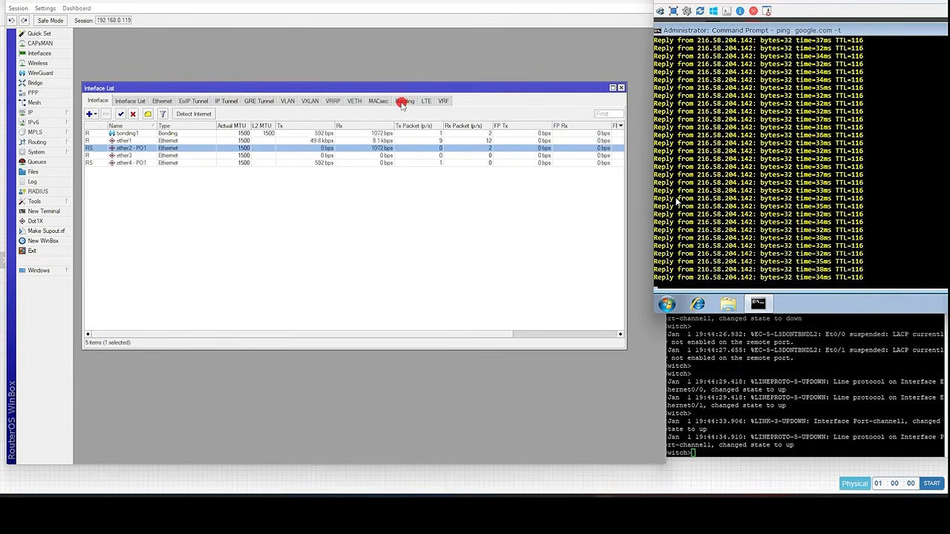
Change the mode of the bonding1 interface to balance rr, apply it and close the interface's settings.
click(402, 103)
click(148, 137)
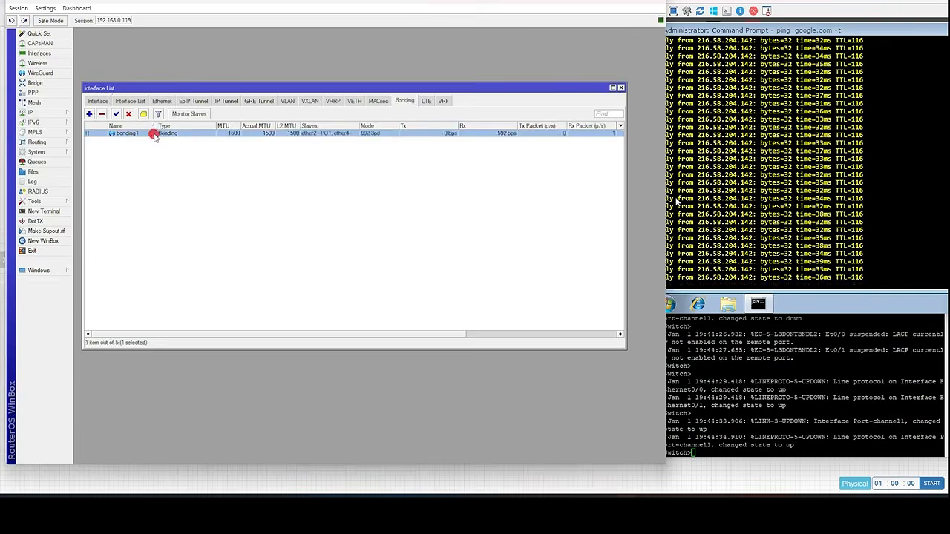
double_click(154, 136)
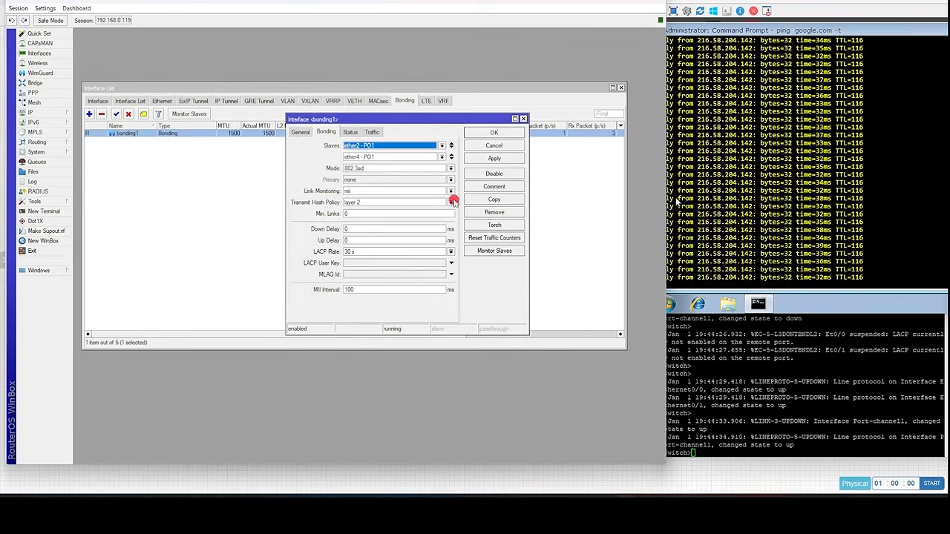
click(450, 169)
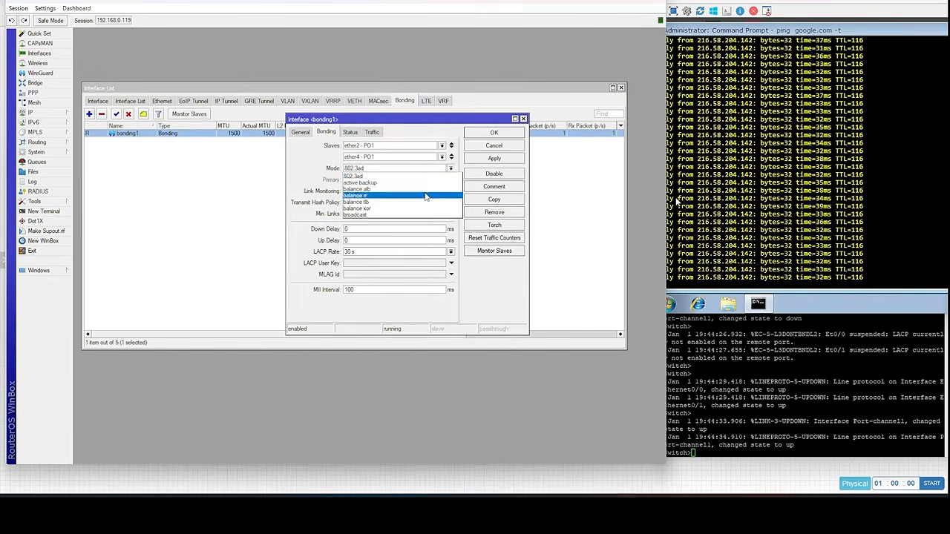
click(426, 196)
click(508, 159)
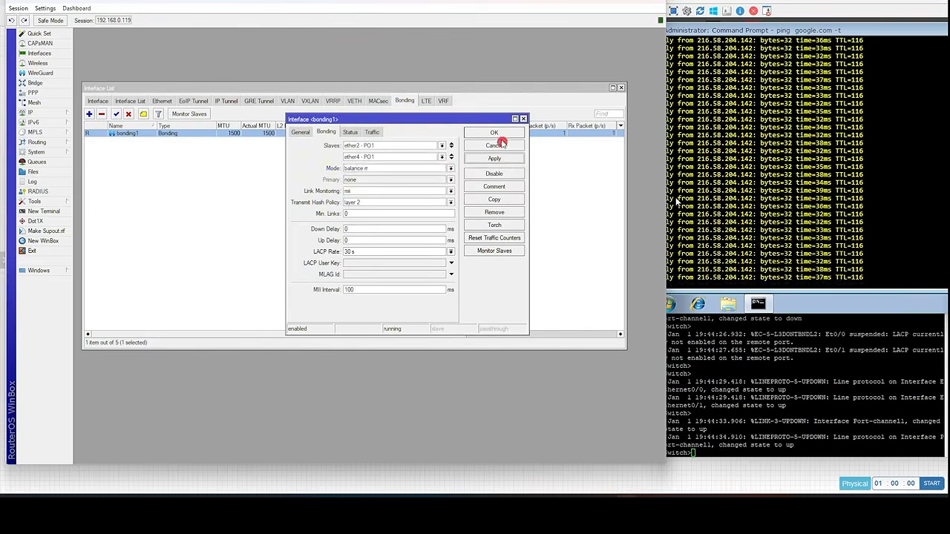
click(504, 147)
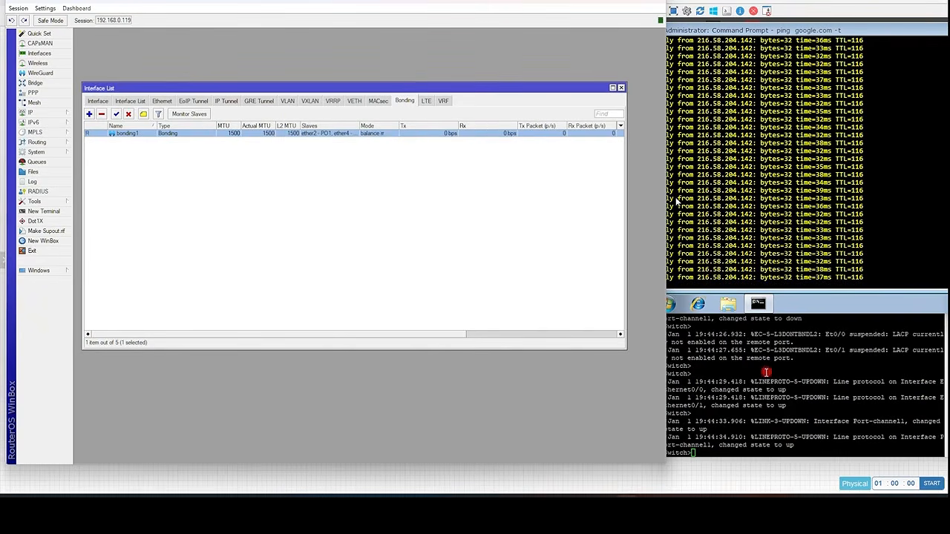
In the switch console R6, enter privileged mode with "en" and global configuration mode with "conf t".
click(815, 439)
text(e)
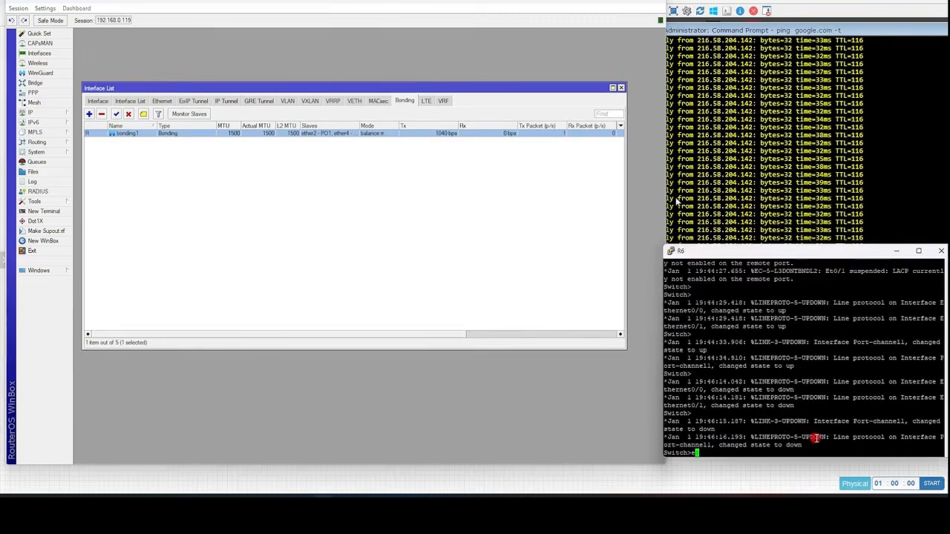
text(n)
key(Return)
text(conf t)
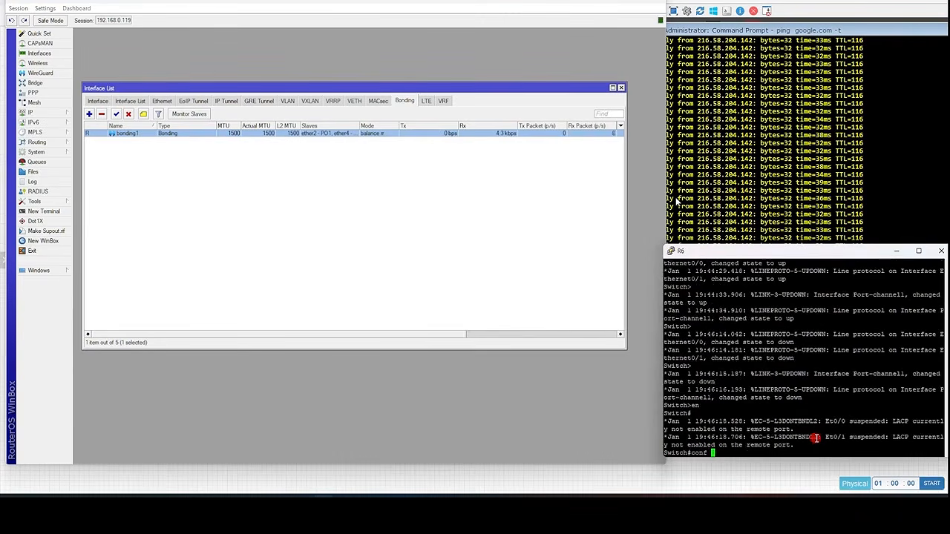
key(Return)
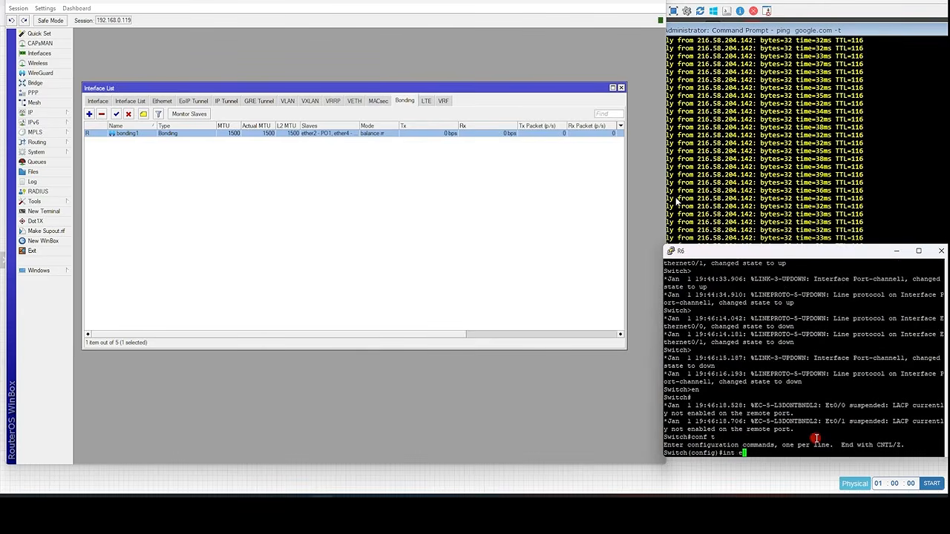
Move WinBox away to uncover the topology's port labels, and enter interface configuration for e0/0 on the switch.
drag(533, 3, 504, 309)
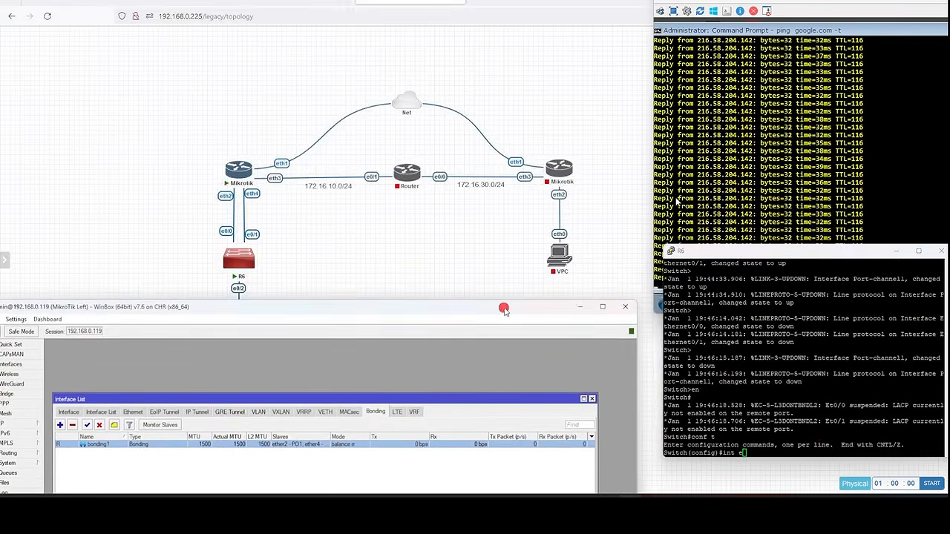
click(821, 444)
text(0/0)
key(Return)
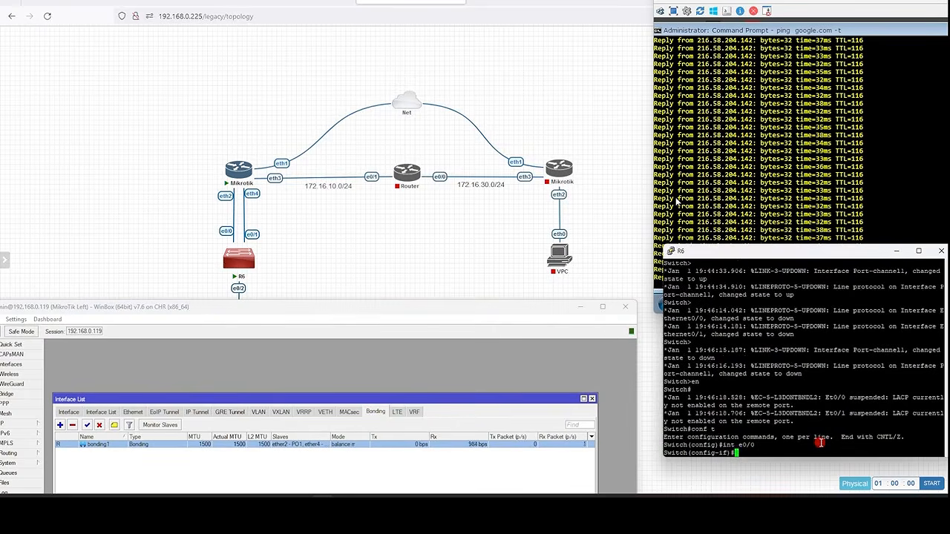
Show the running configuration of e0/0 and remove its "channel-group 1 mode active" setting.
text(do sh run int e0/0)
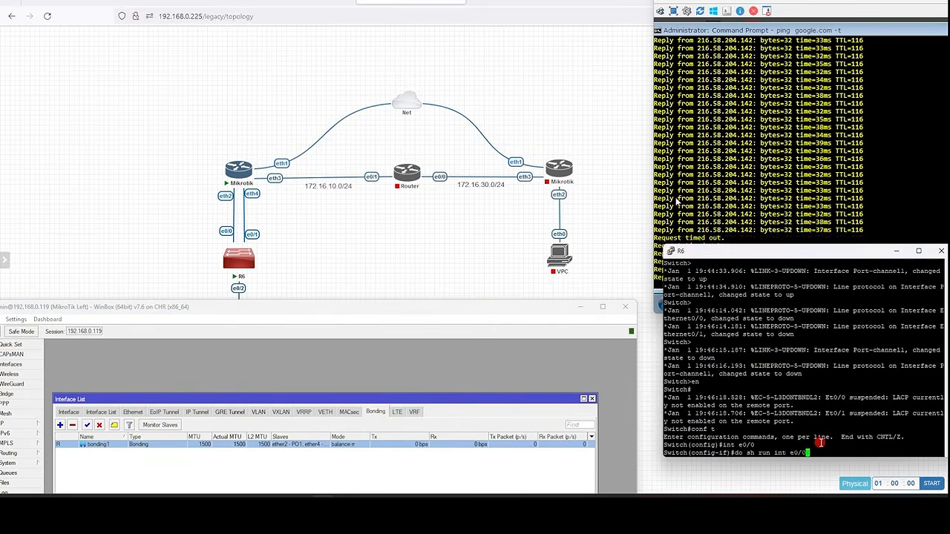
key(Return)
drag(669, 429, 777, 430)
click(776, 444)
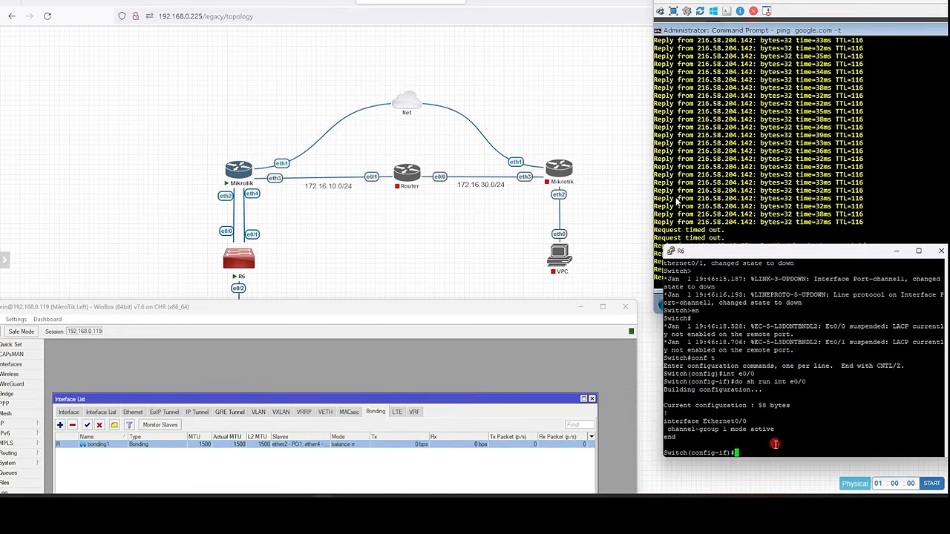
text(no)
right_click(776, 444)
key(Return)
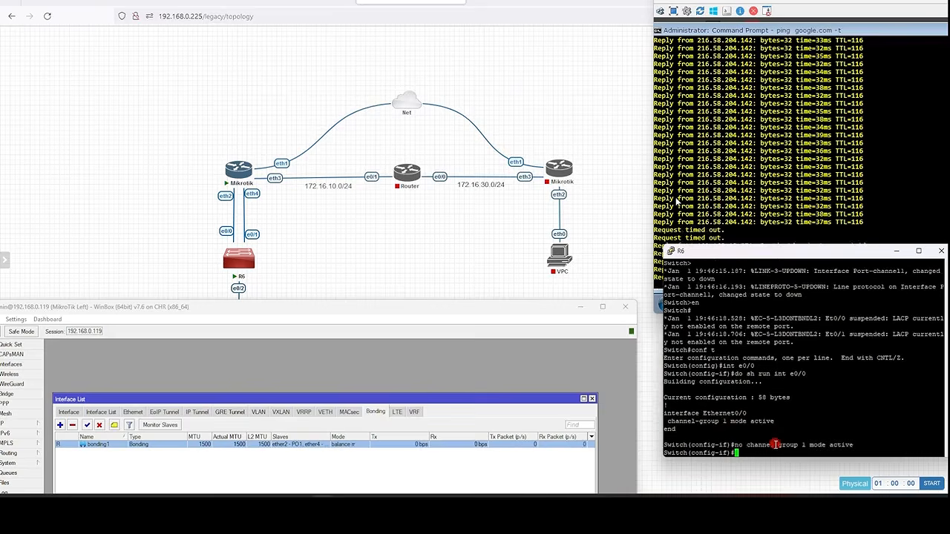
Enter interface configuration for e0/1 and remove "channel-group 1 mode active" from it as well.
text(int )
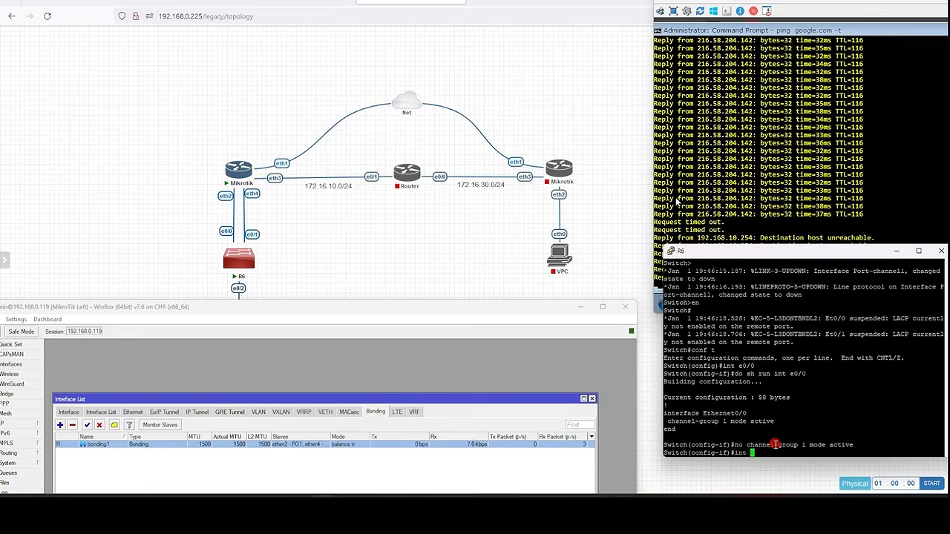
text(e0/1)
key(Return)
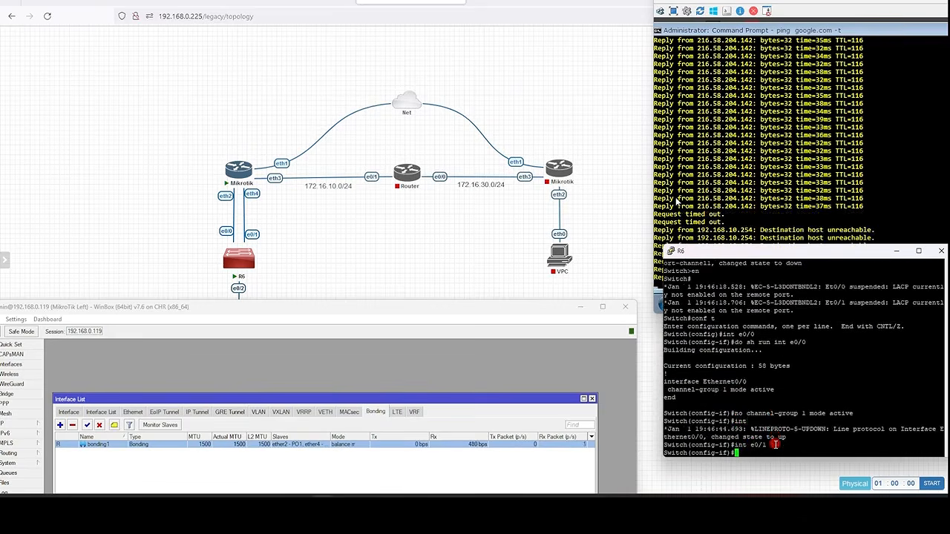
text(no)
right_click(775, 444)
key(Return)
Arrange WinBox and the switch console around the client's ping window, and widen the Slaves column of the bonding list.
drag(772, 254, 772, 277)
drag(366, 308, 382, 0)
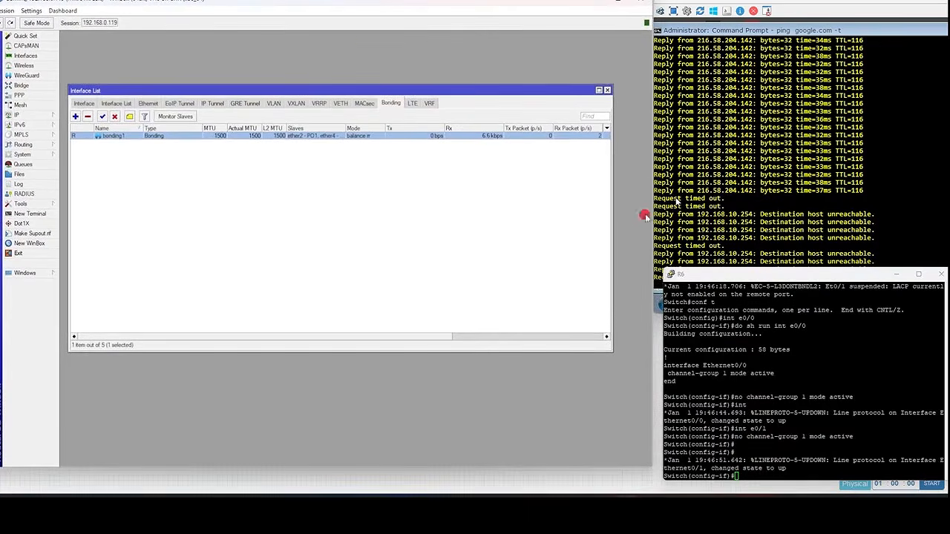
mouse_move(755, 276)
mouse_down()
mouse_move(745, 304)
mouse_move(741, 277)
mouse_move(744, 286)
mouse_up()
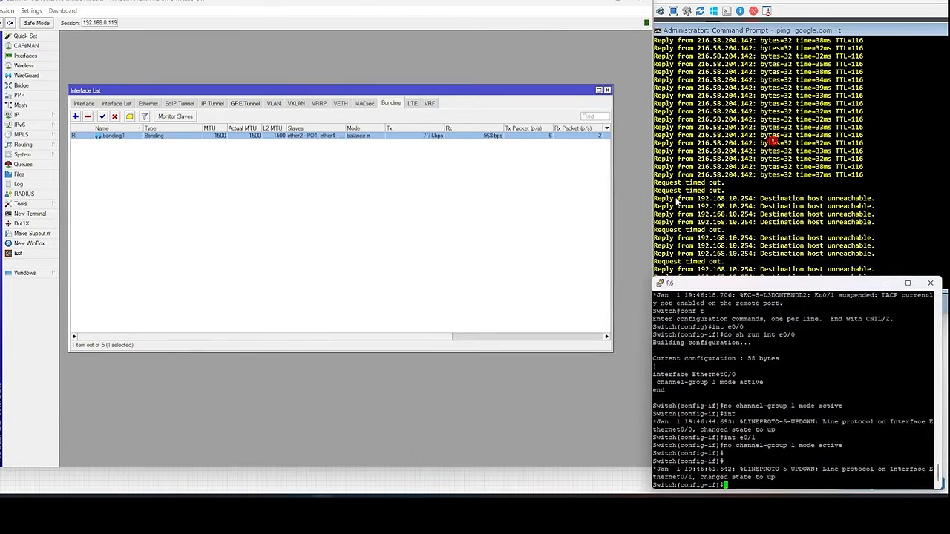
click(678, 200)
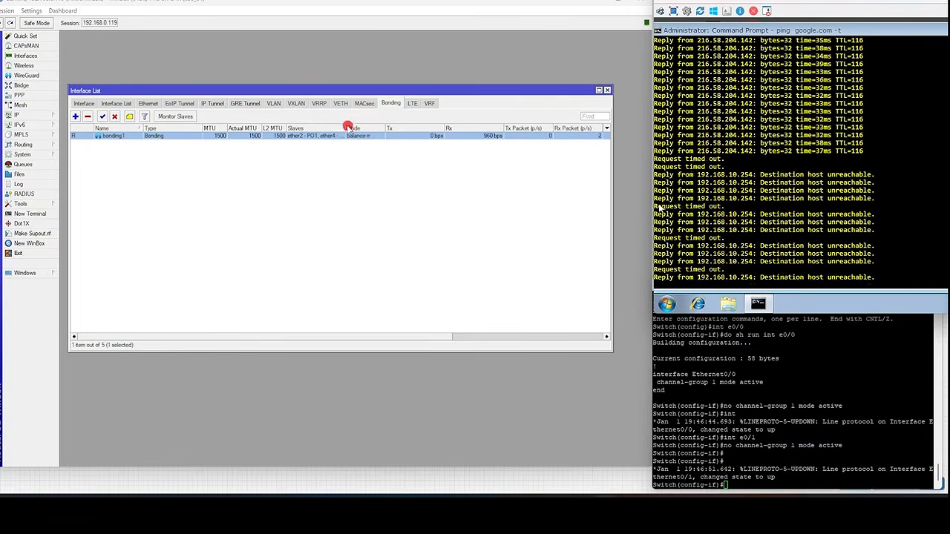
drag(348, 126, 357, 126)
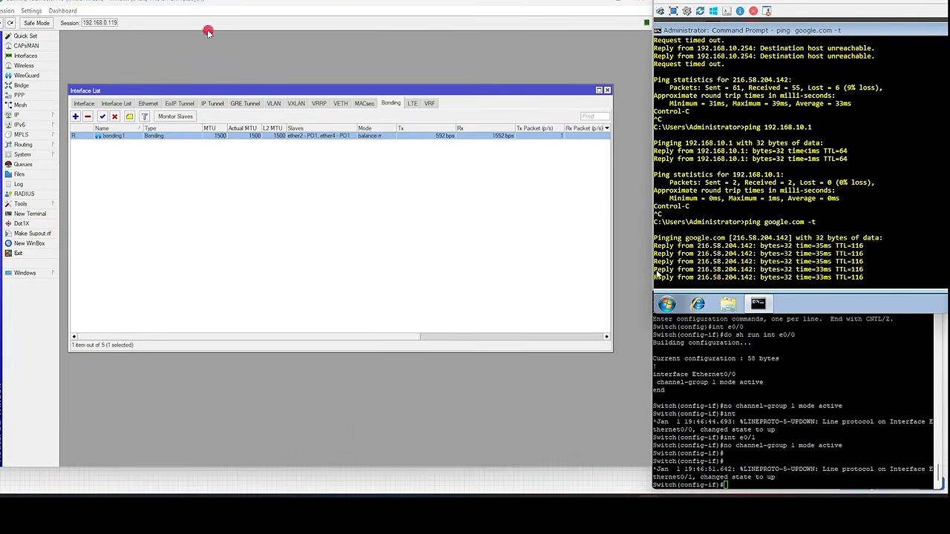
Open the traffic statistics of the bonding1 interface from the list of all interfaces.
click(85, 103)
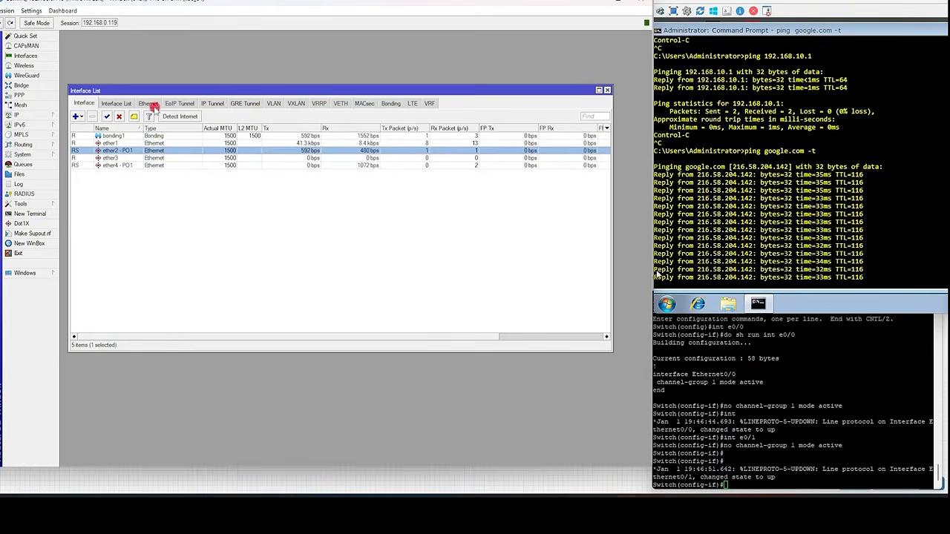
right_click(120, 138)
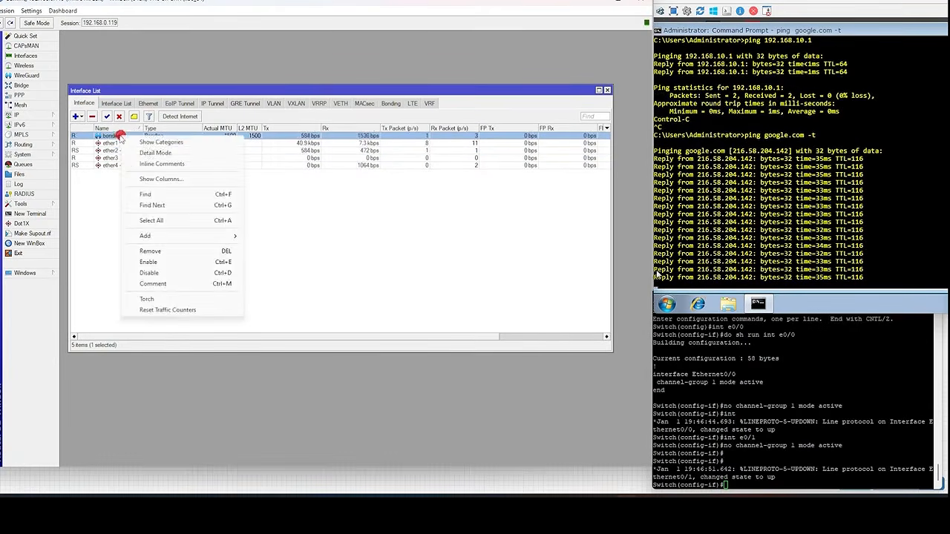
double_click(120, 137)
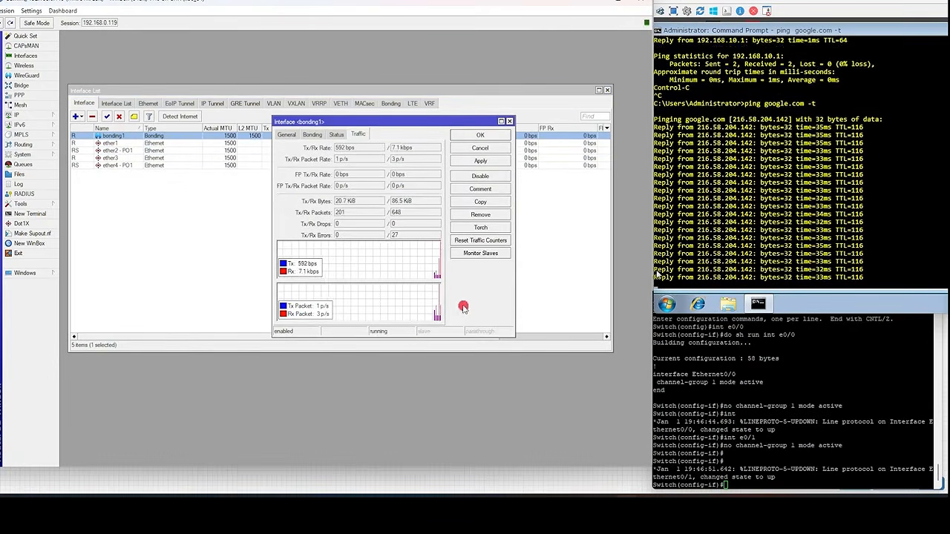